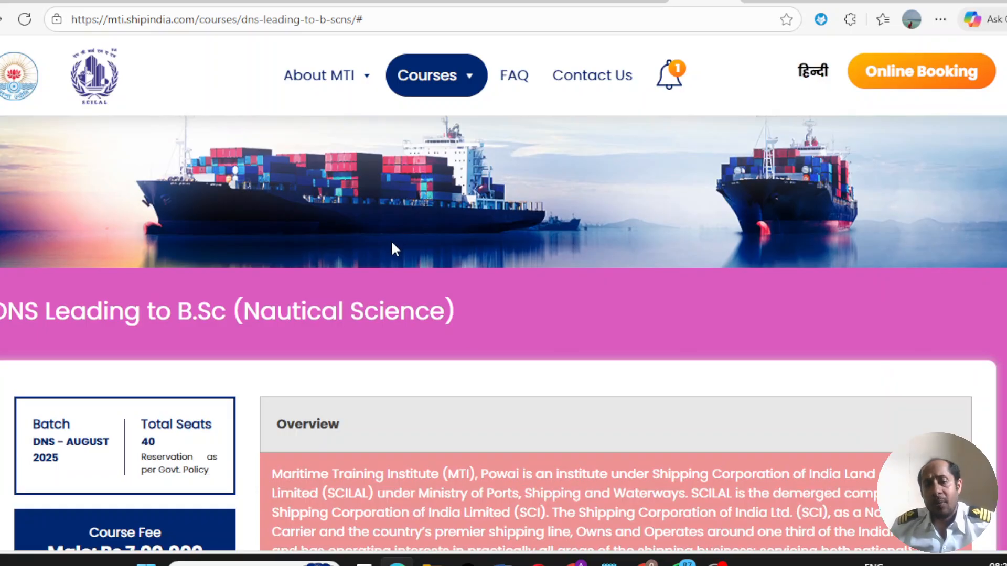
Review the DNS course batch, fee and duration details, and open the MTI application form.
scroll(383, 239, "up", 4)
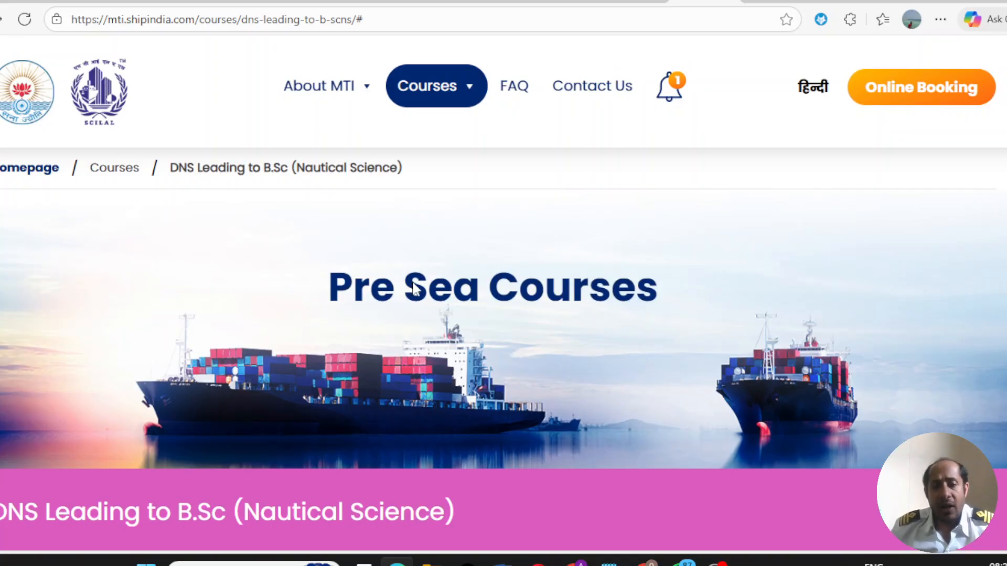
scroll(389, 351, "down", 3)
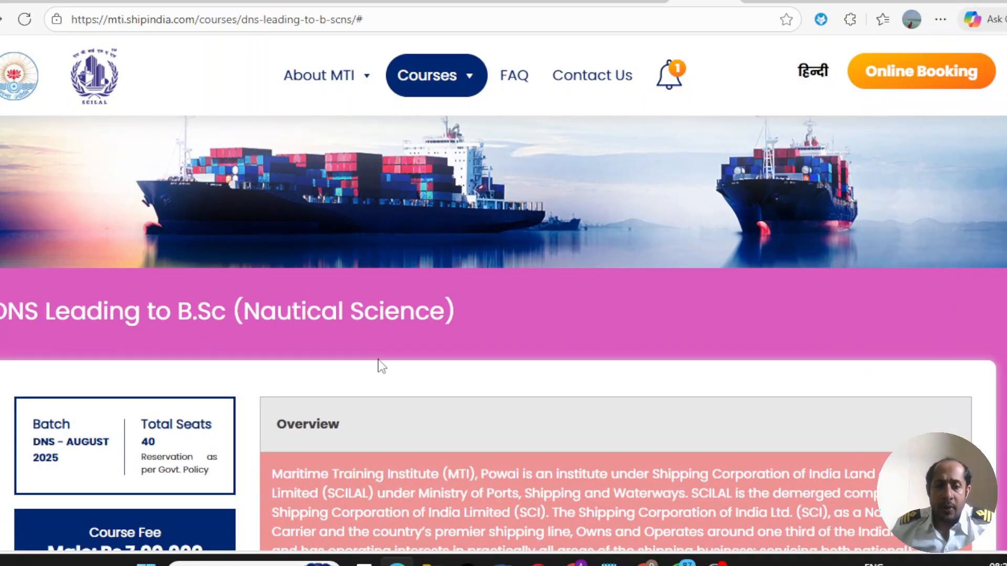
scroll(381, 365, "down", 2)
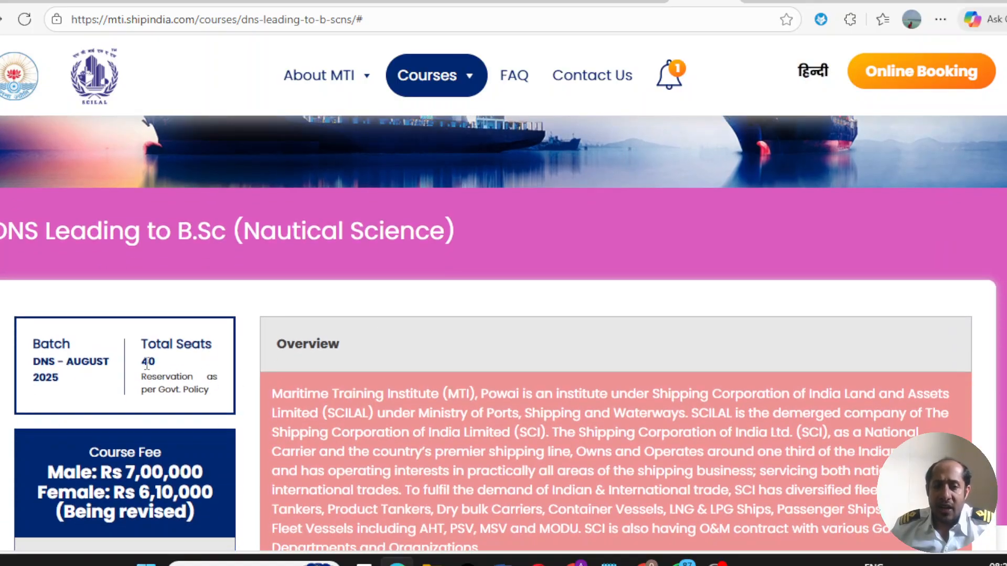
scroll(157, 409, "down", 3)
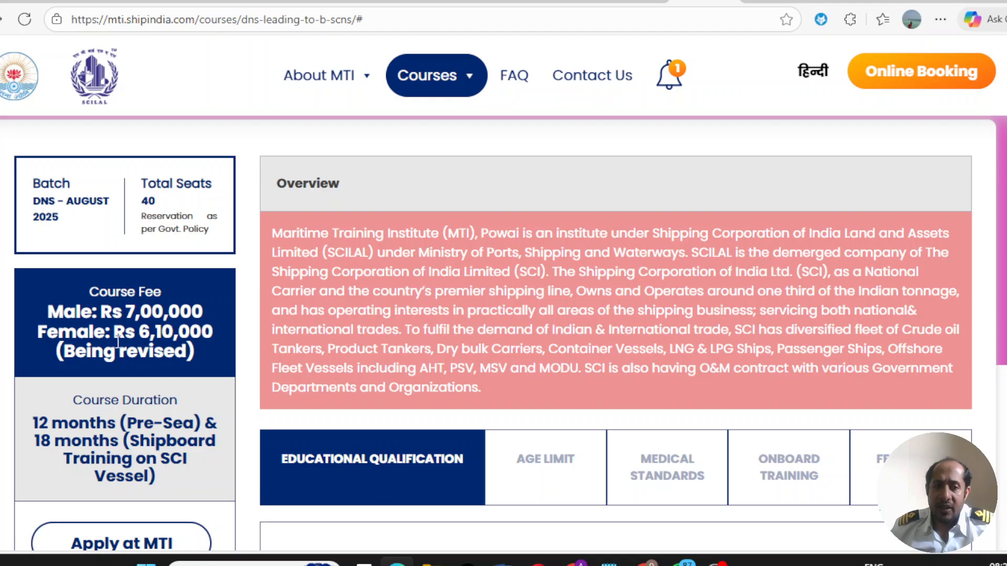
scroll(195, 341, "down", 2)
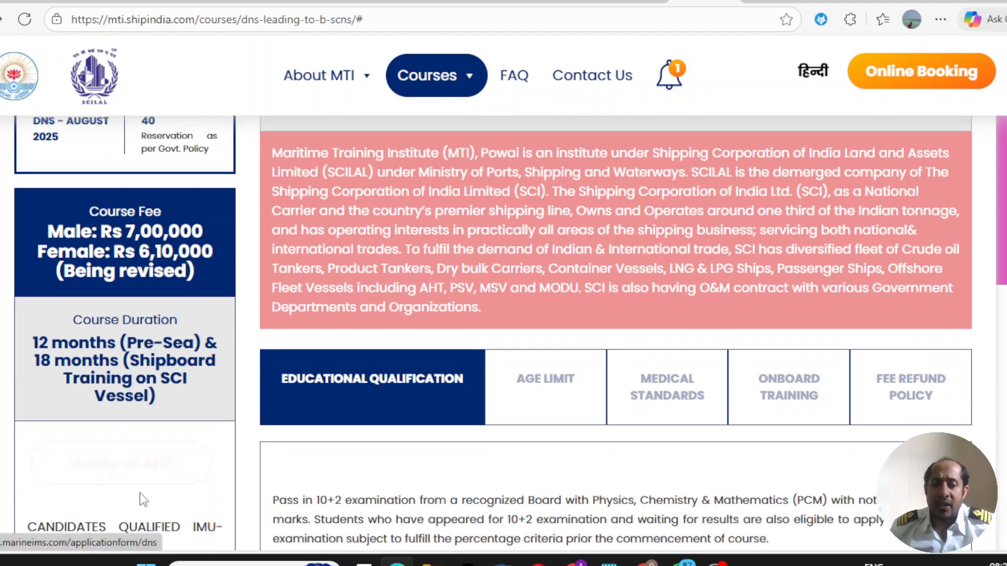
left_click(145, 473)
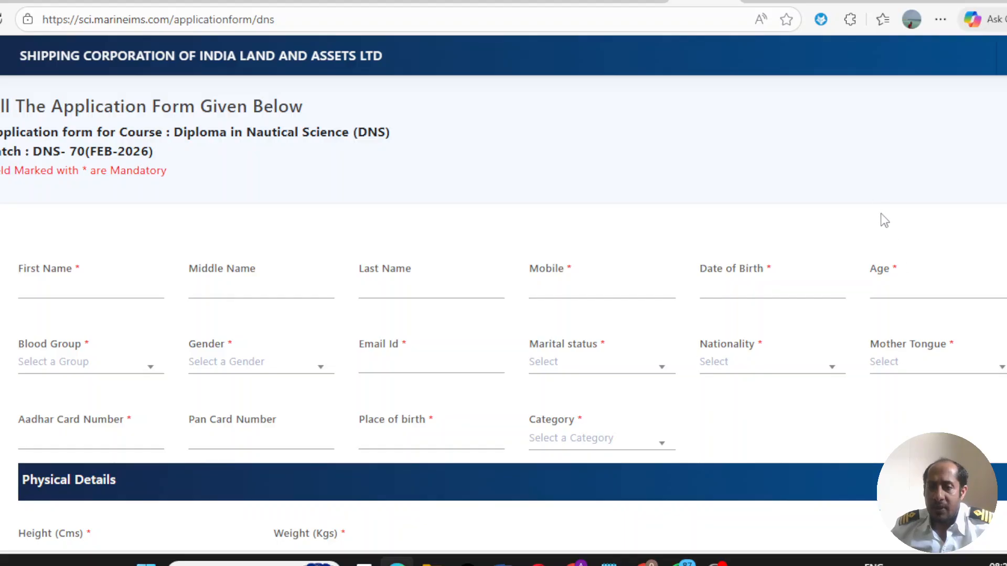
Examine the blood group and gender choices in the applicant details without selecting any.
scroll(710, 247, "down", 1)
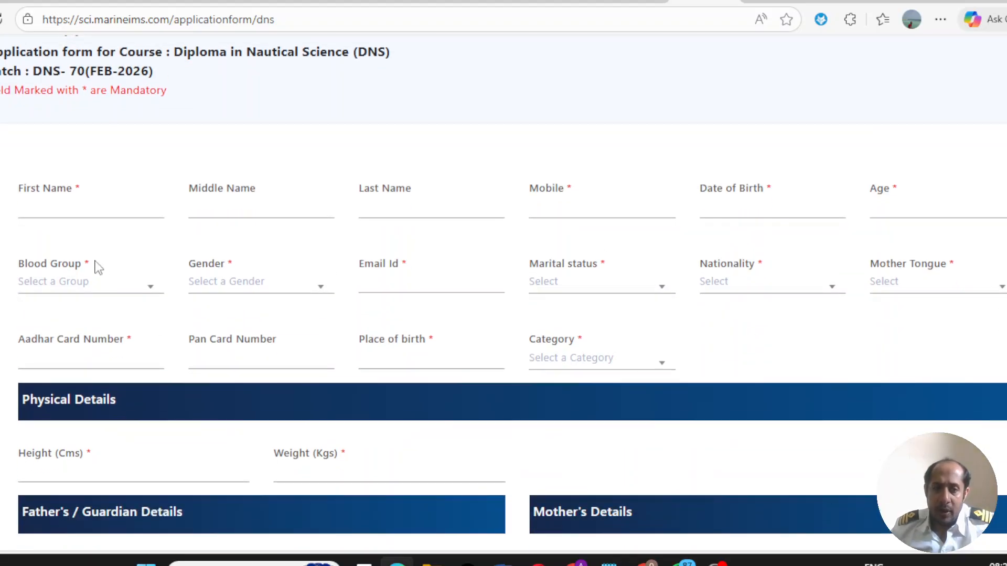
left_click(48, 298)
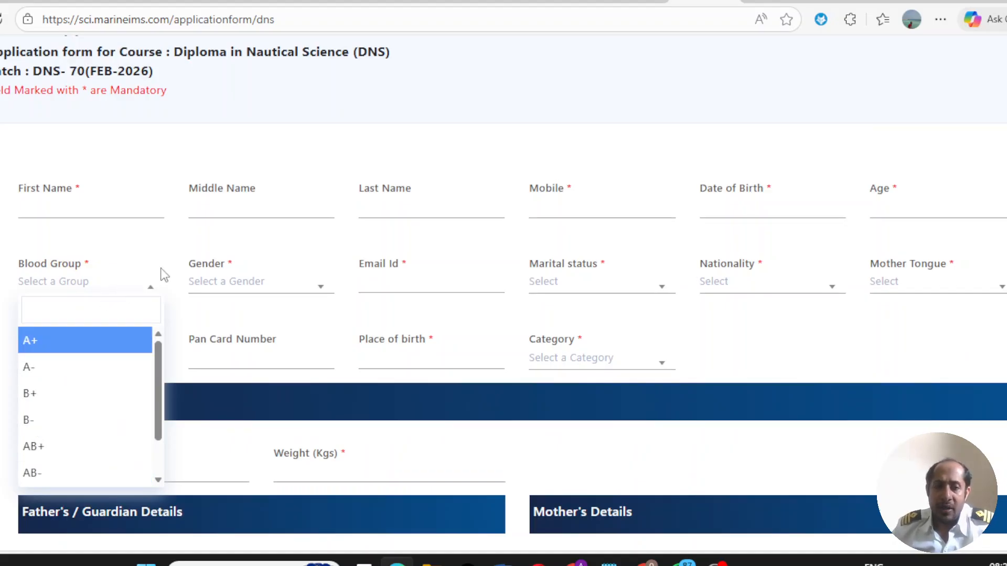
left_click(231, 291)
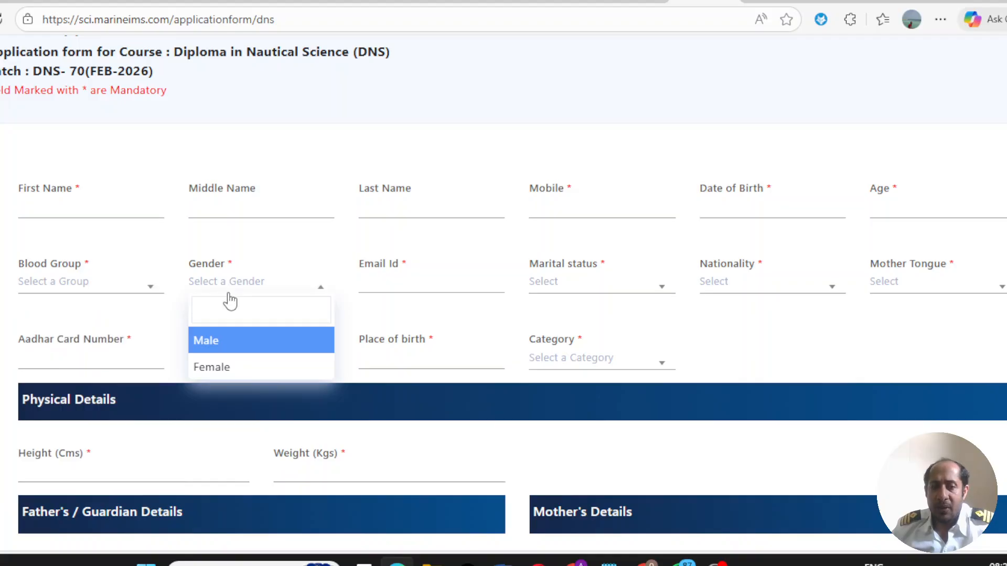
left_click(359, 233)
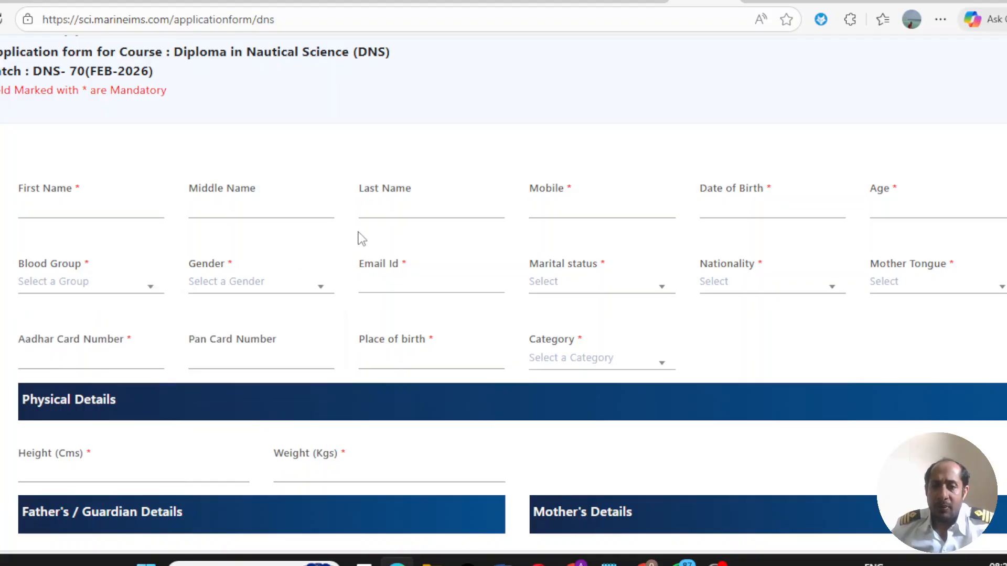
Set the applicant's marital status to Single.
left_click(574, 283)
left_click(569, 365)
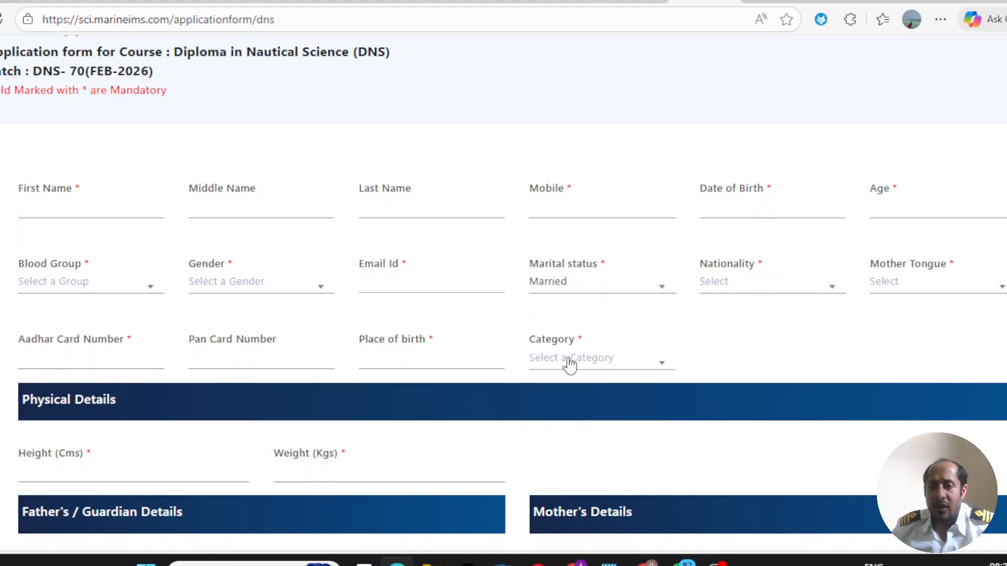
left_click(569, 283)
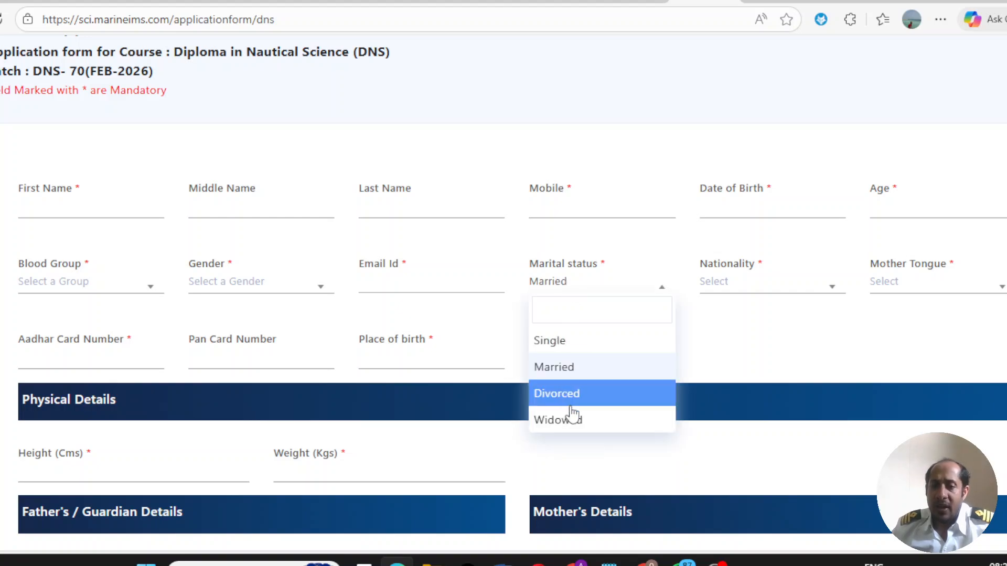
left_click(591, 344)
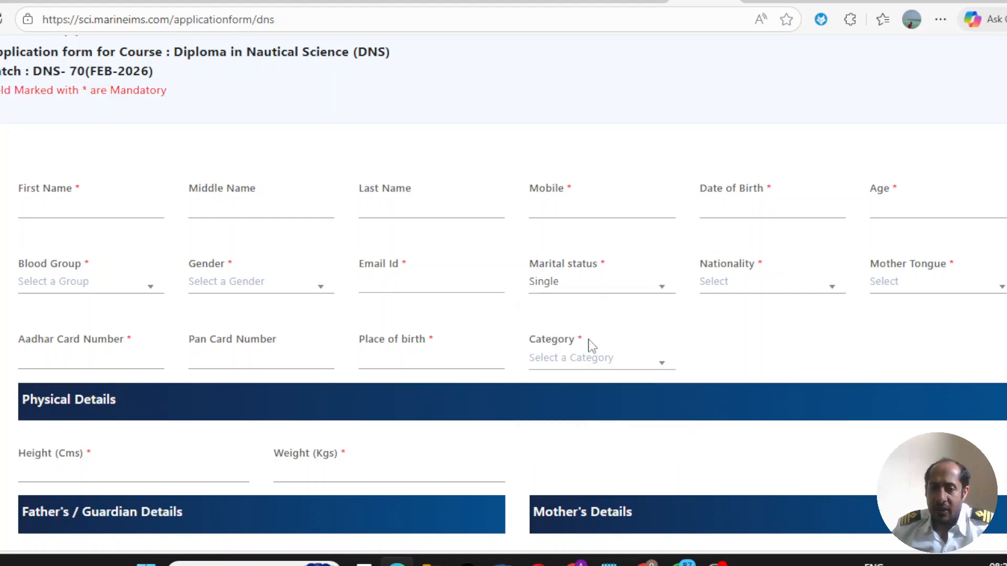
Examine the available choices for nationality, mother tongue and category without selecting any.
left_click(789, 292)
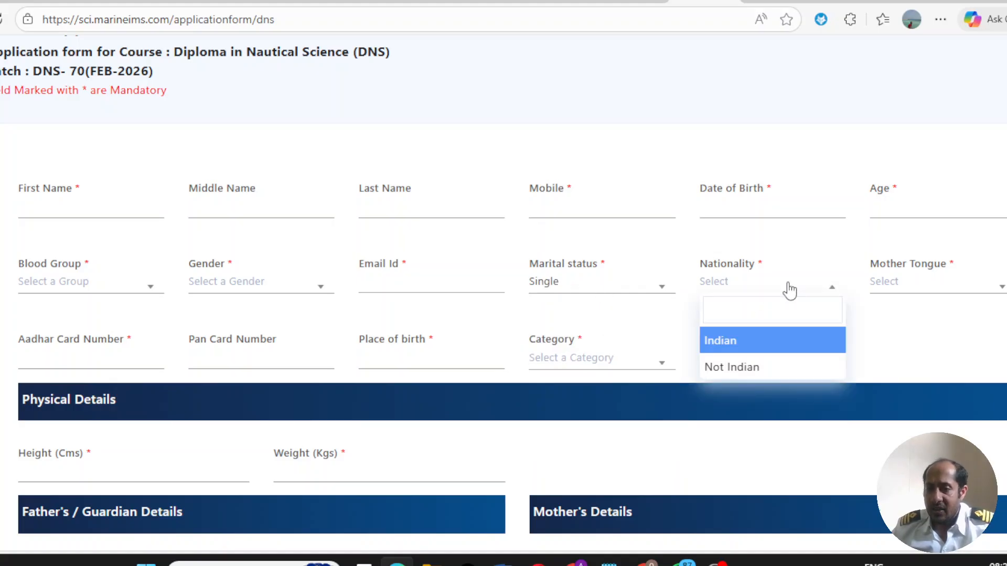
left_click(893, 283)
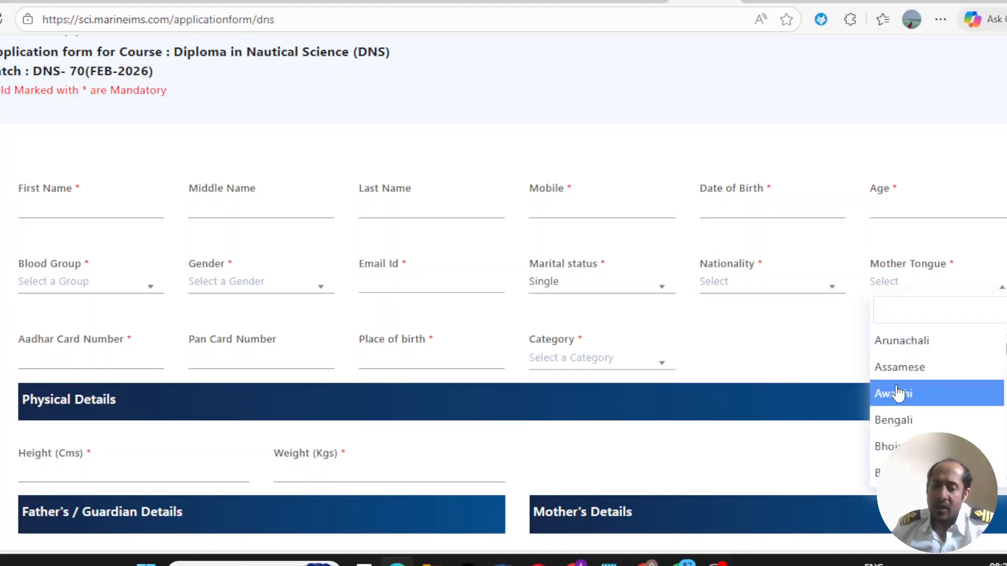
left_click(841, 312)
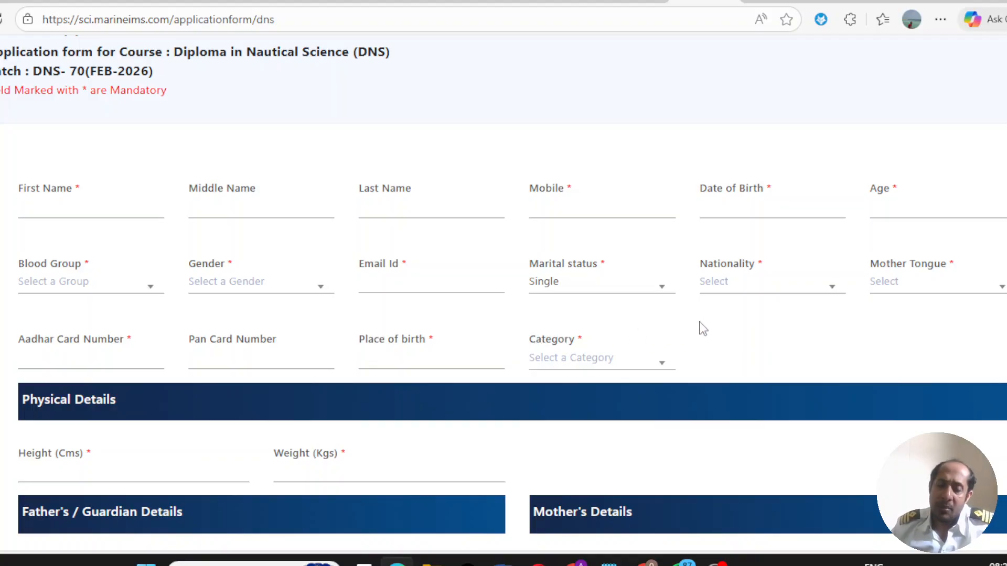
left_click(640, 365)
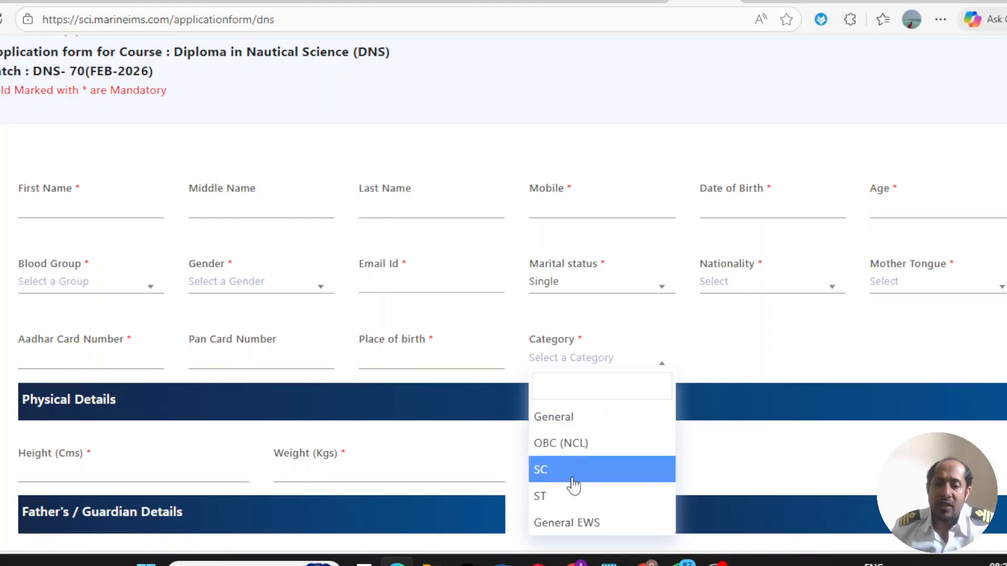
left_click(731, 354)
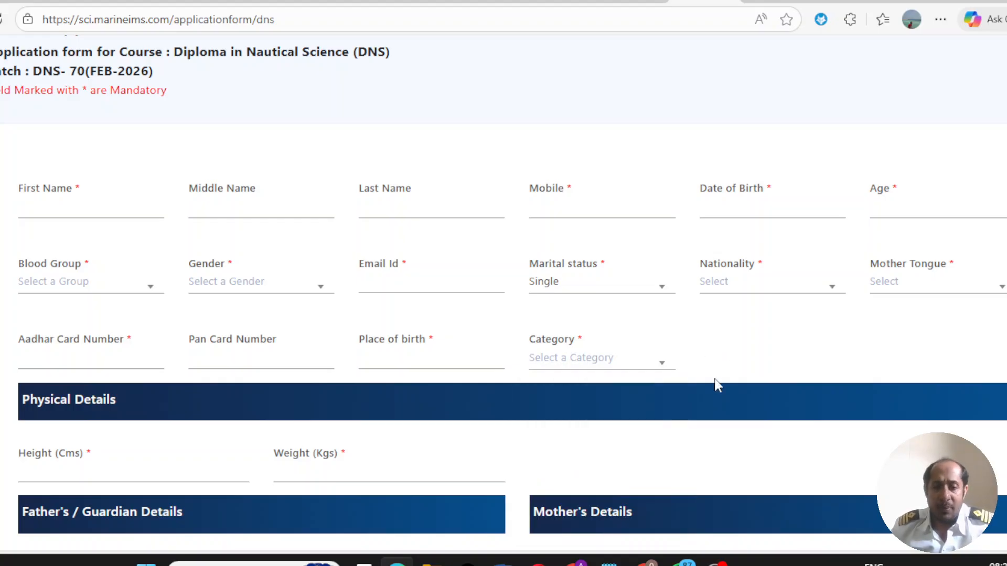
Examine the physical details section and the occupation choices for the father or guardian and the mother.
scroll(715, 385, "down", 3)
scroll(372, 409, "down", 2)
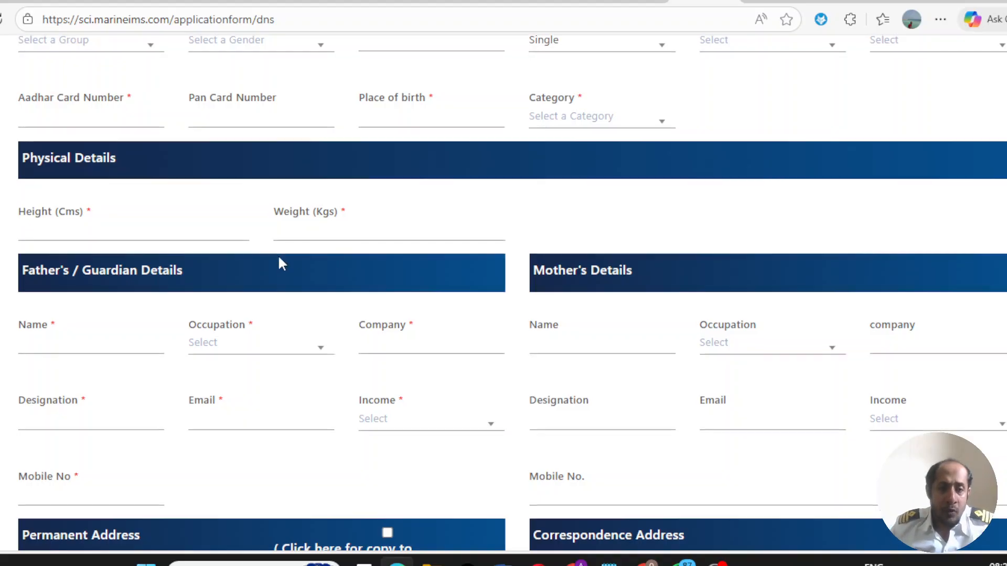
scroll(278, 254, "down", 1)
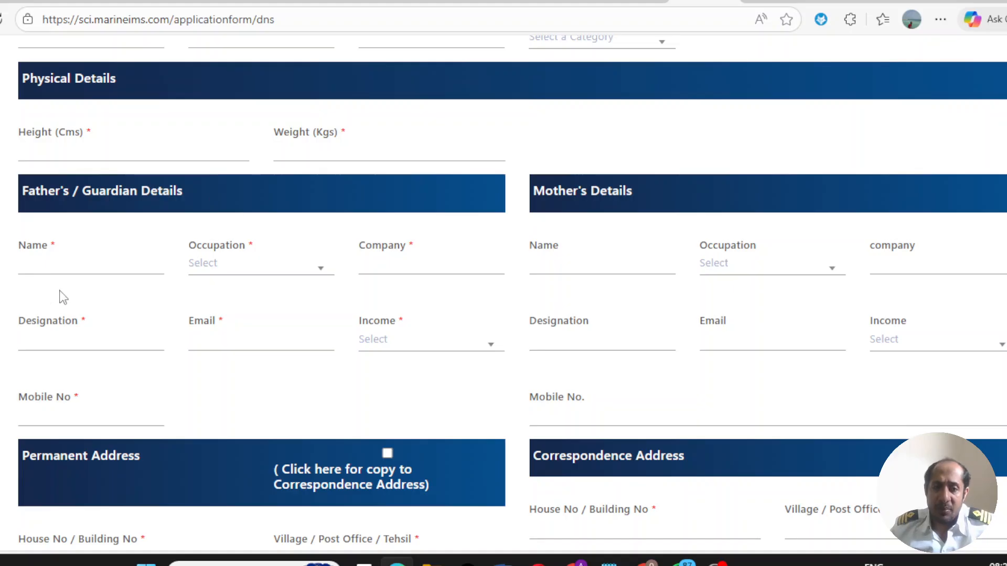
left_click(322, 269)
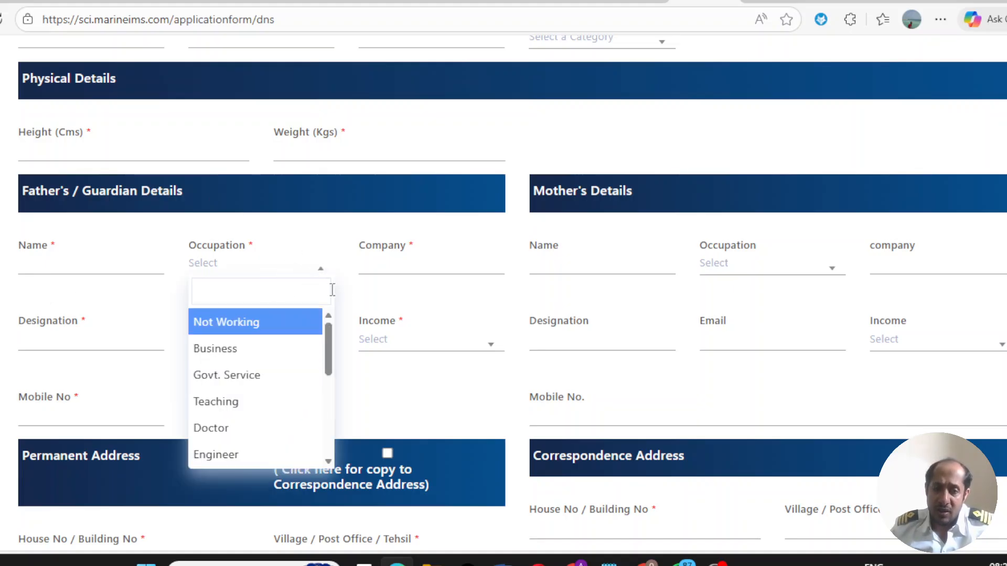
left_click(482, 297)
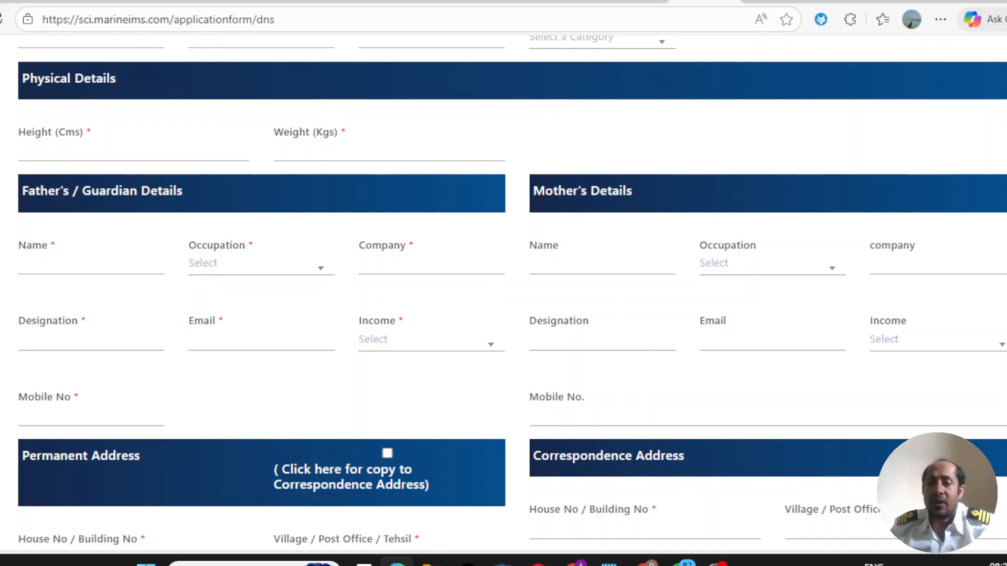
left_click(831, 270)
left_click(670, 295)
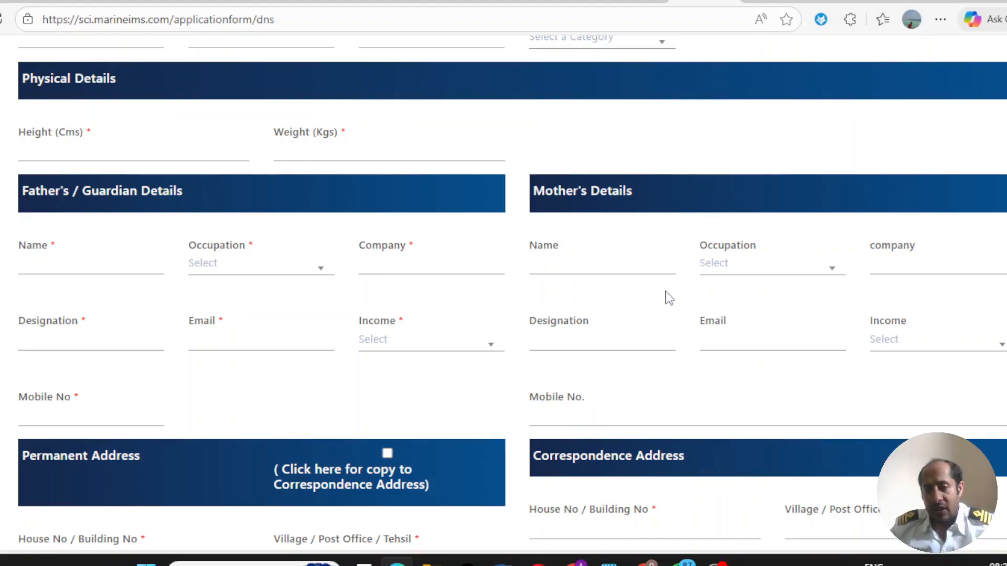
Enable copying of the permanent address to the correspondence address.
scroll(666, 297, "down", 3)
scroll(664, 297, "down", 2)
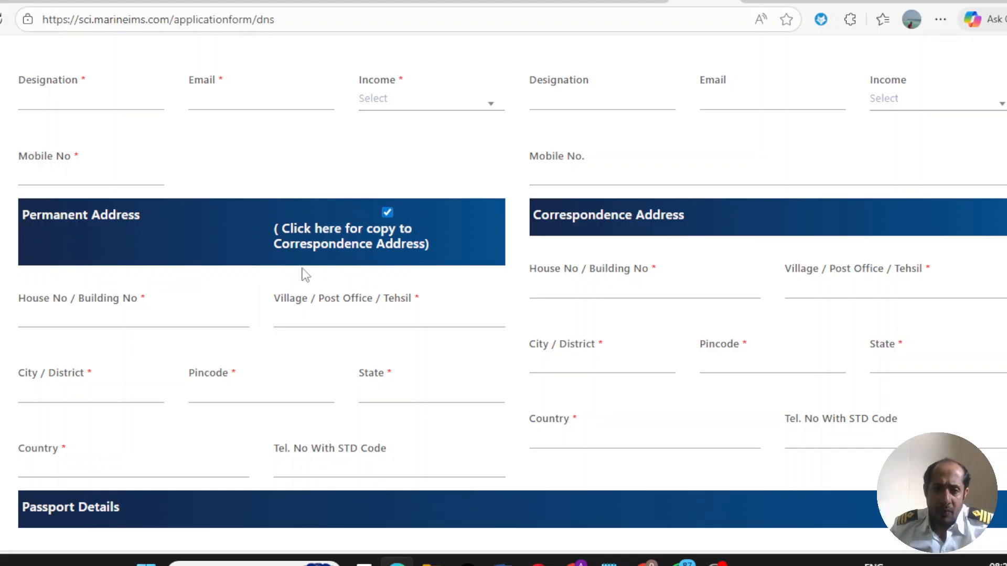
scroll(239, 352, "down", 2)
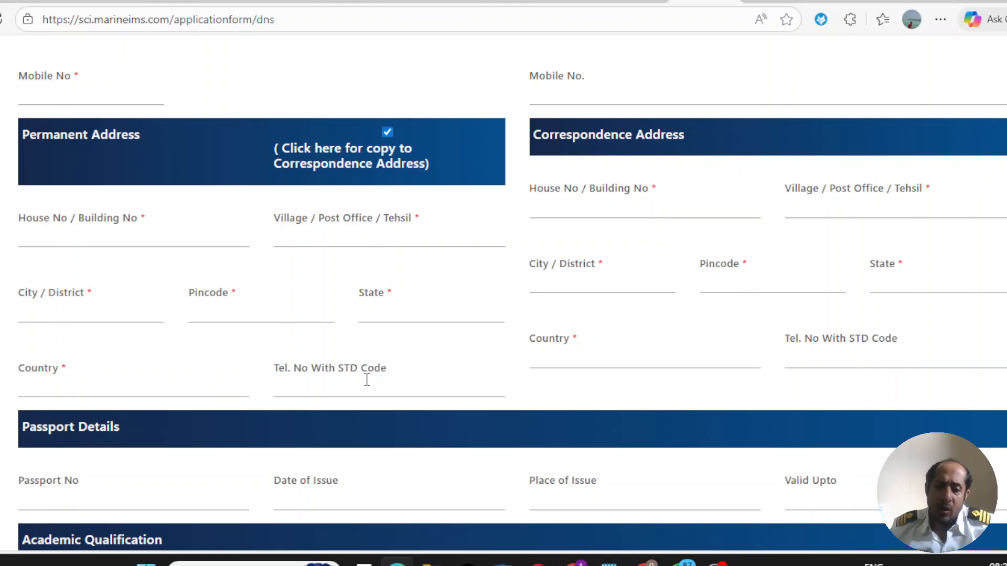
Review the passport details, the Class X, Class XII/Diploma and degree rows, and the PCM marks table.
scroll(367, 378, "down", 2)
scroll(158, 367, "down", 1)
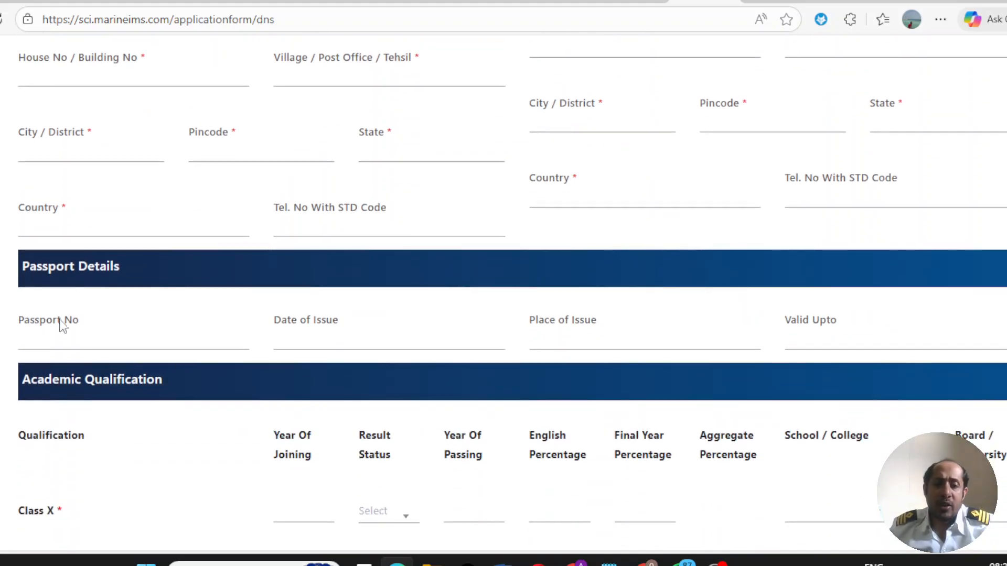
scroll(287, 371, "down", 2)
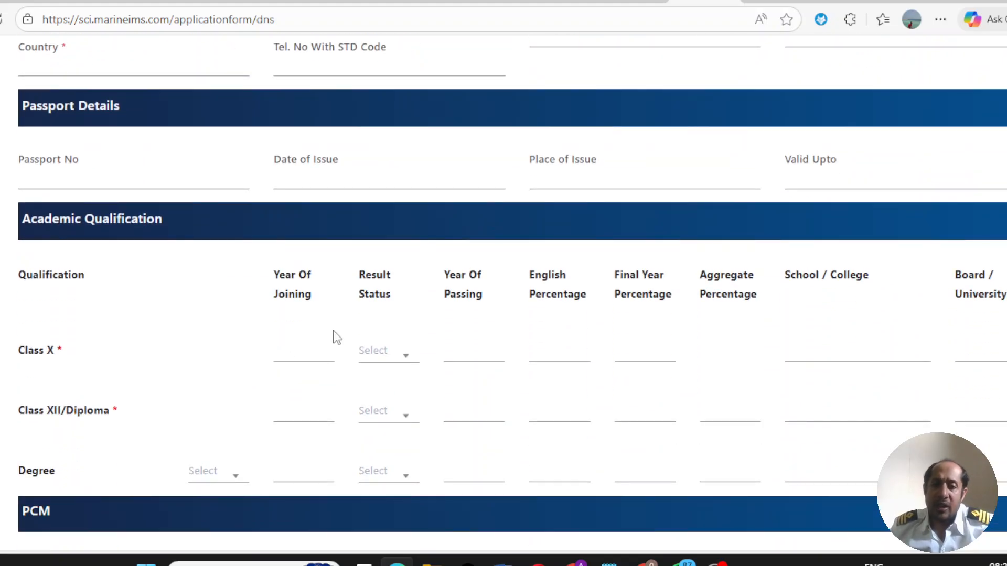
scroll(283, 297, "down", 1)
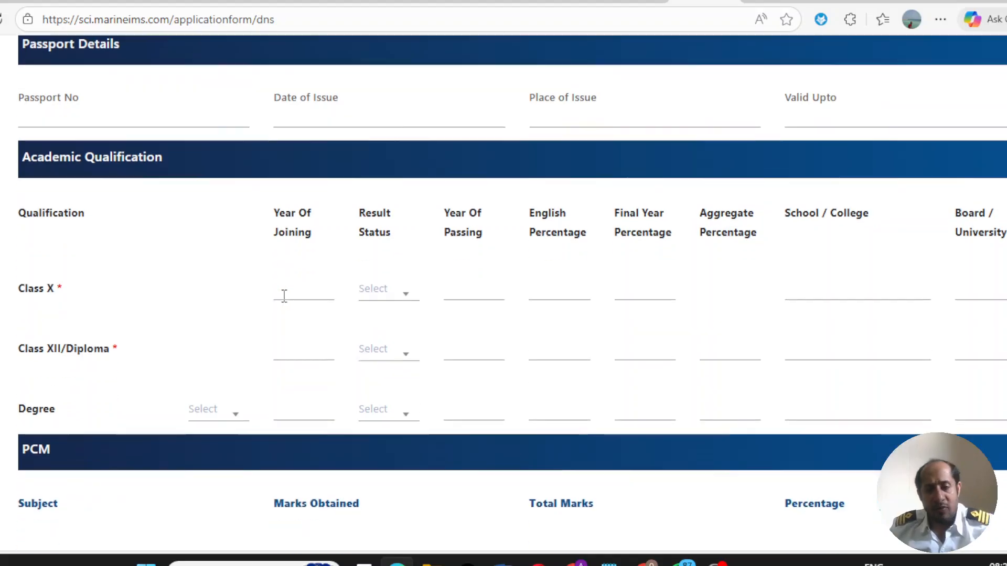
left_click_drag(19, 269, 59, 278)
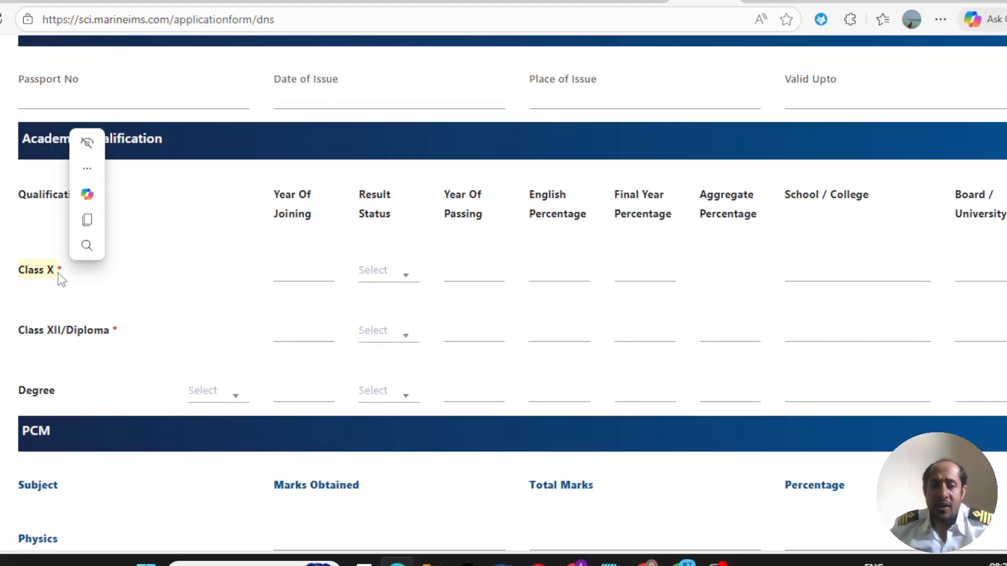
left_click(42, 307)
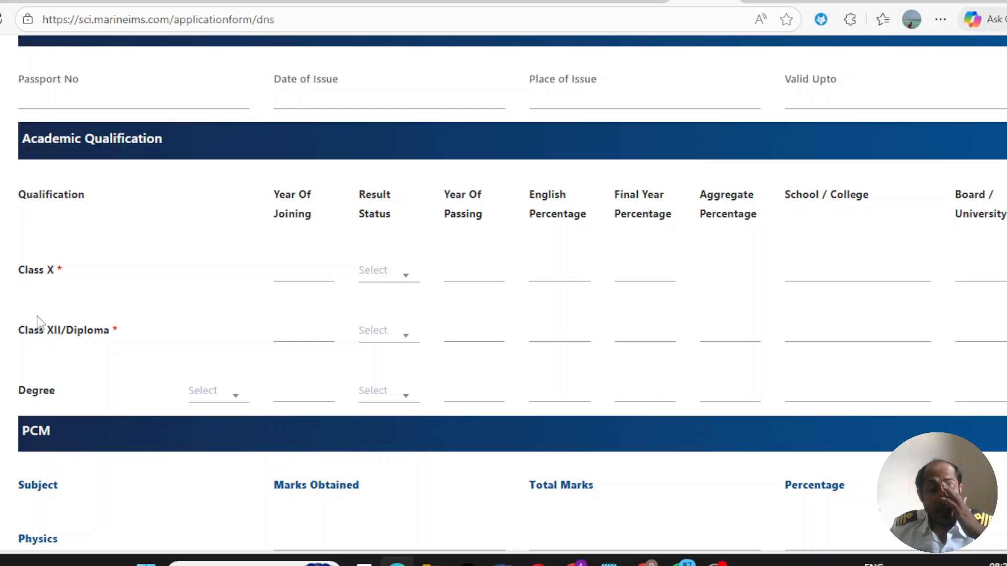
scroll(97, 373, "down", 1)
scroll(100, 377, "down", 2)
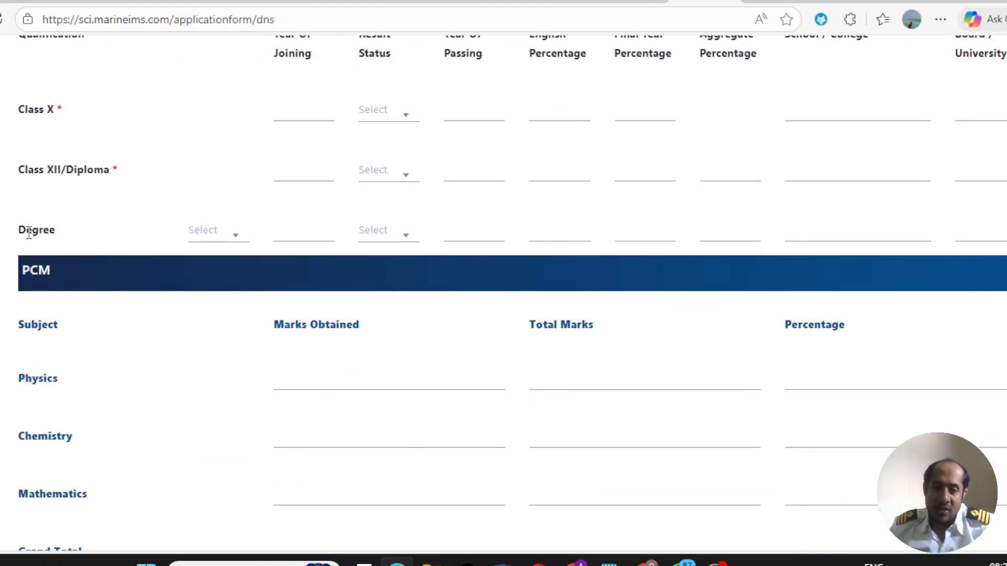
scroll(86, 391, "down", 1)
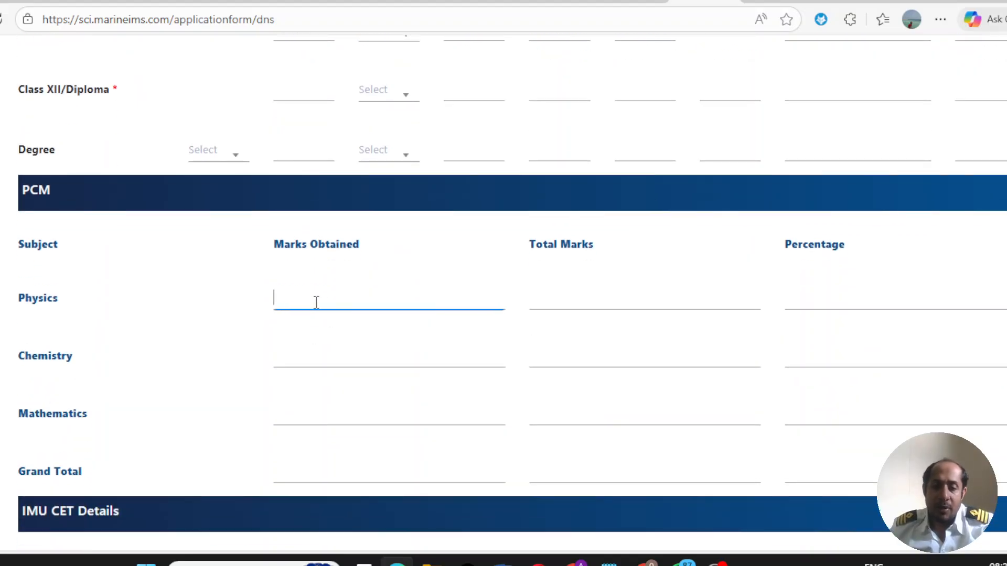
type("111")
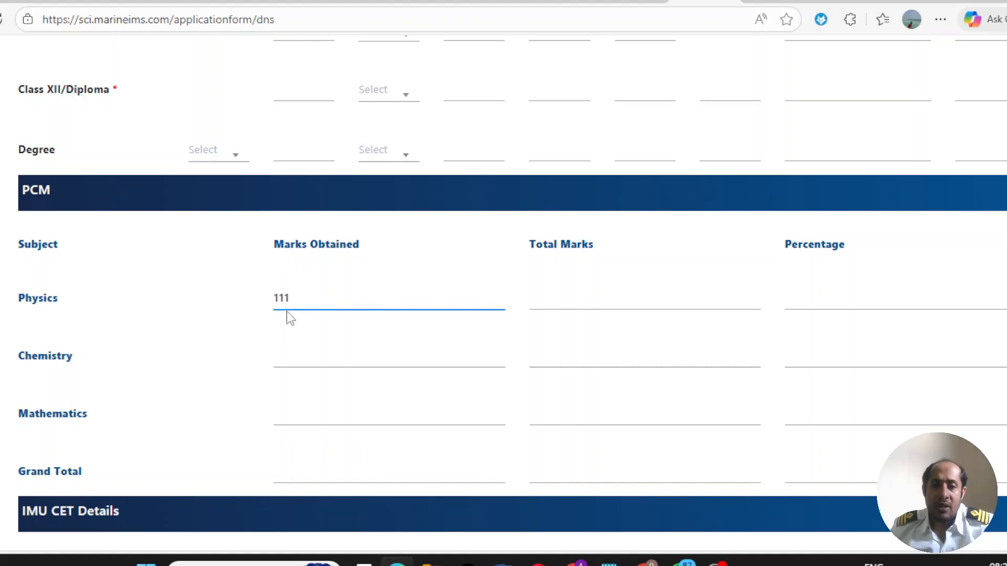
key("BackSpace")
key("BackSpace")
key("BackSpace")
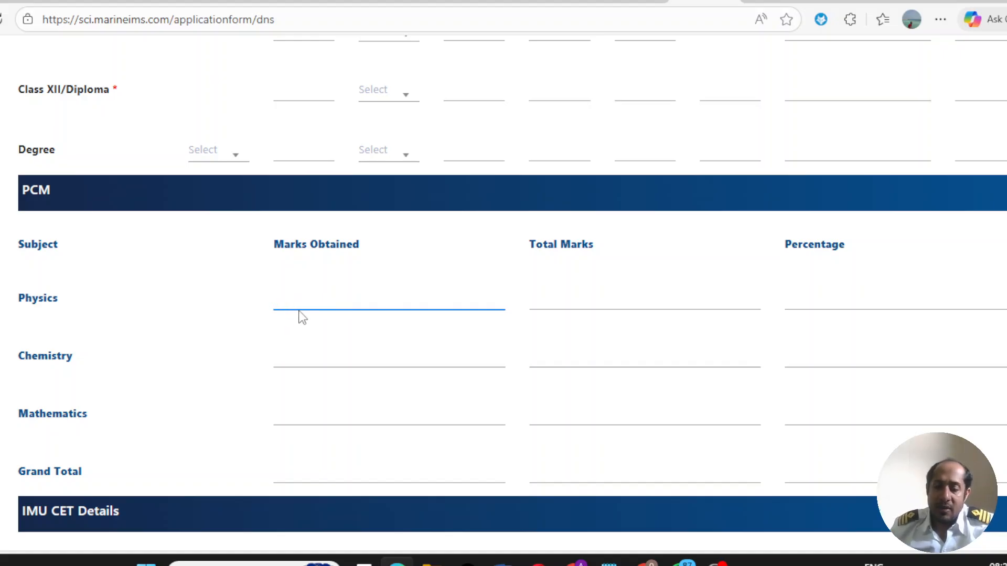
Enter 70 marks obtained out of 100 total marks for Physics in the PCM table.
type("70")
key("Tab")
type("100")
key("Tab")
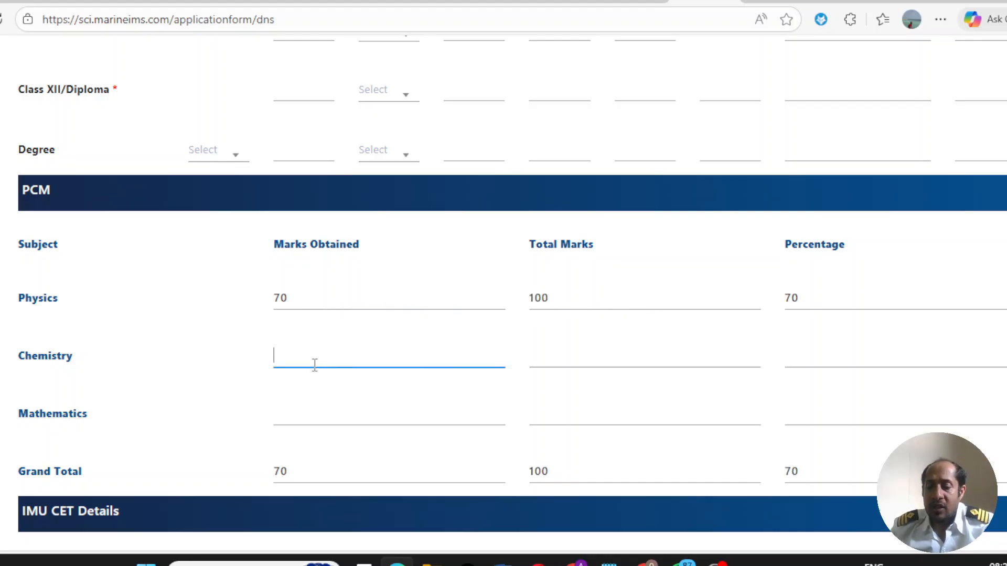
Enter 50 out of 90 marks for Chemistry and 66 out of 65 for Mathematics in the PCM table.
key("Tab")
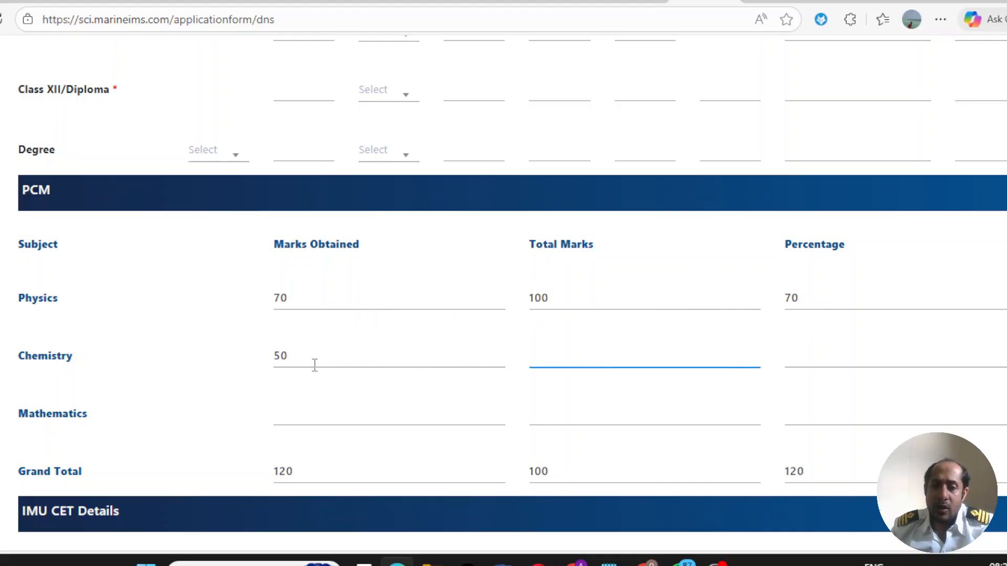
key("Tab")
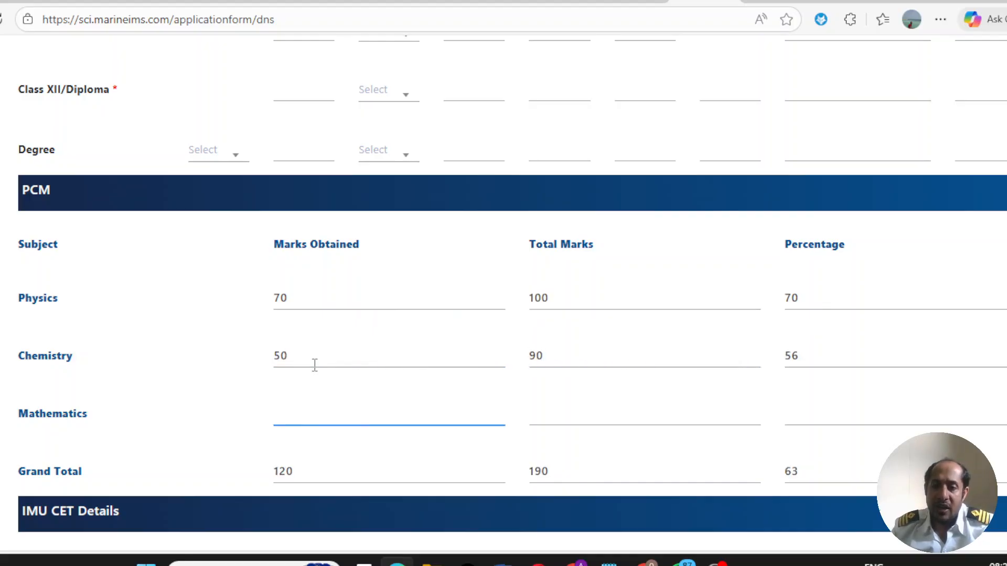
key("Tab")
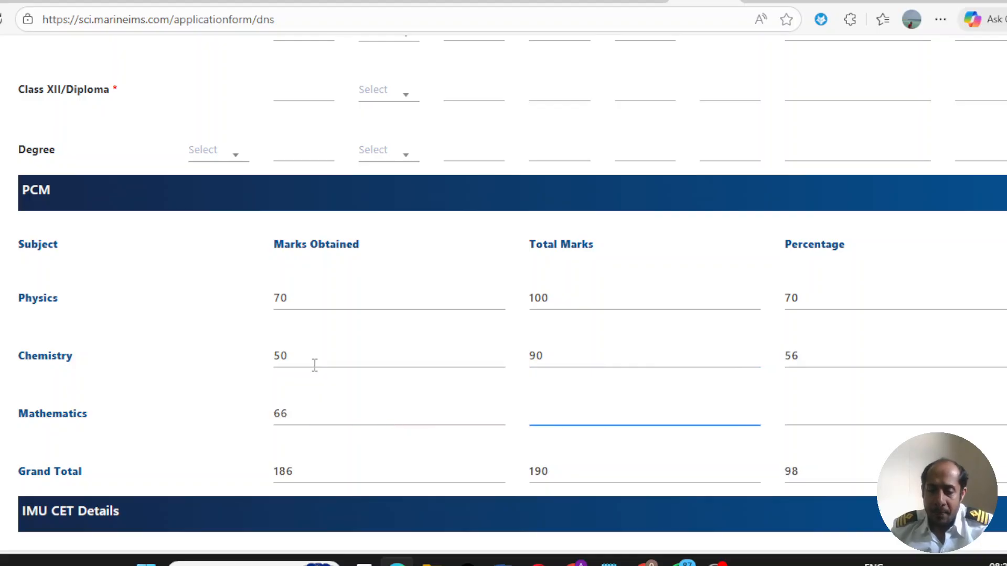
type("65")
key("Tab")
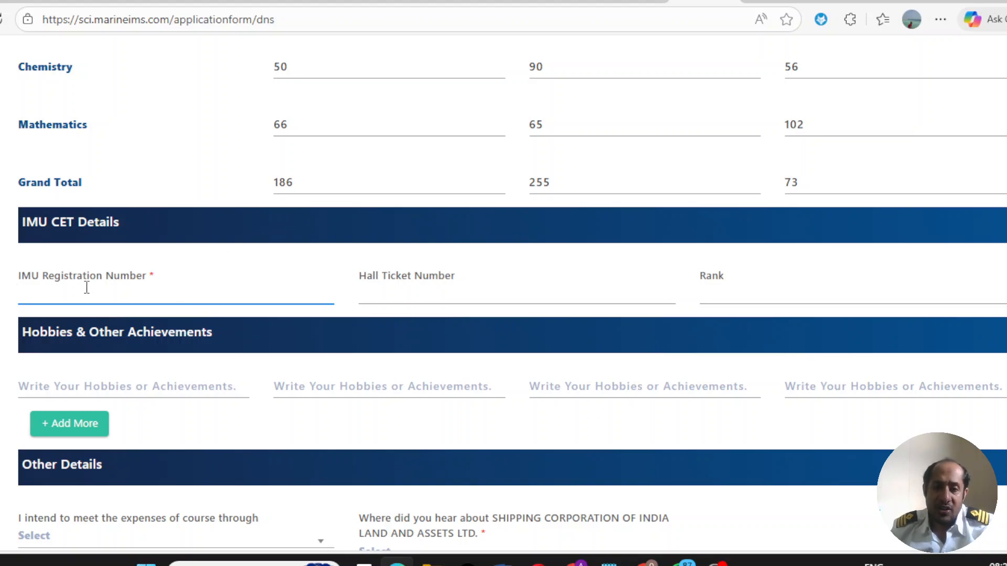
Go through the IMU registration number, hall ticket number and rank fields in the IMU CET details.
key("Tab")
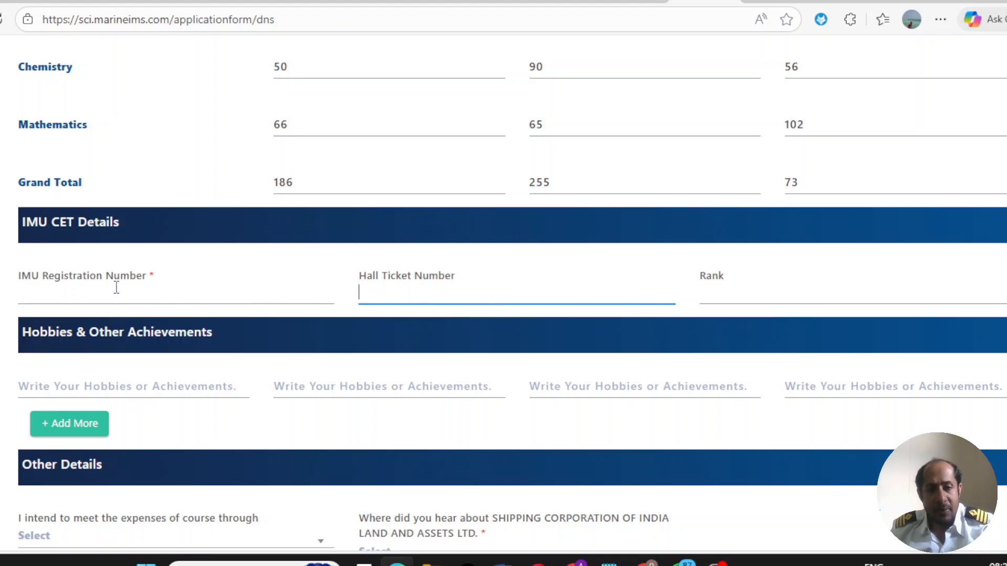
key("Tab")
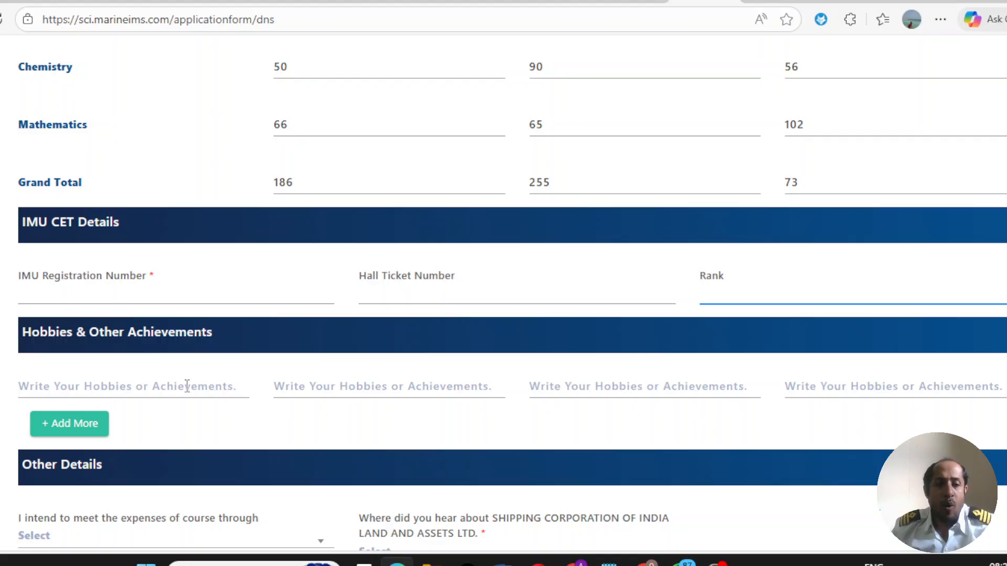
left_click(207, 434)
Add three more entry fields to the Hobbies & Other Achievements section.
scroll(205, 430, "down", 2)
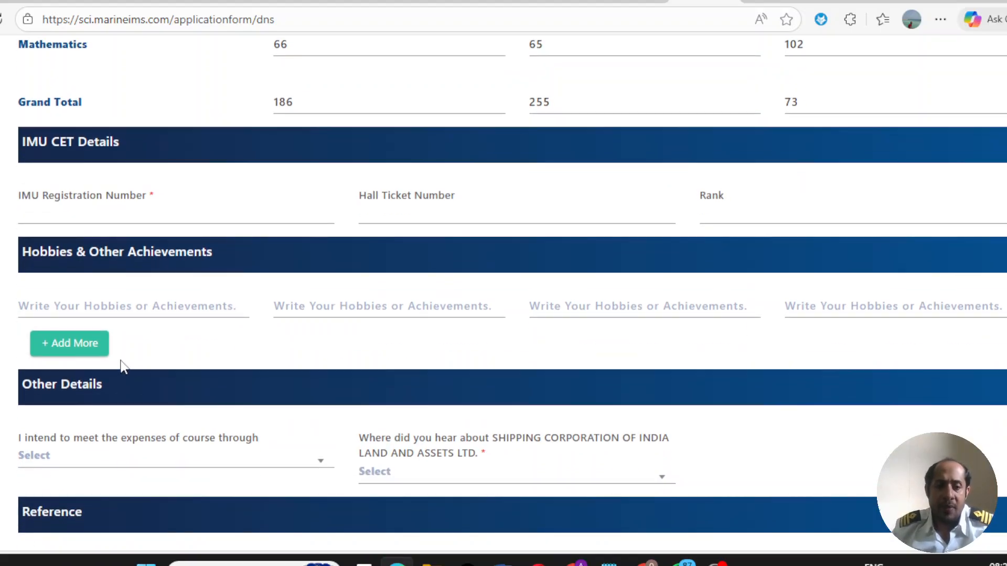
left_click(86, 348)
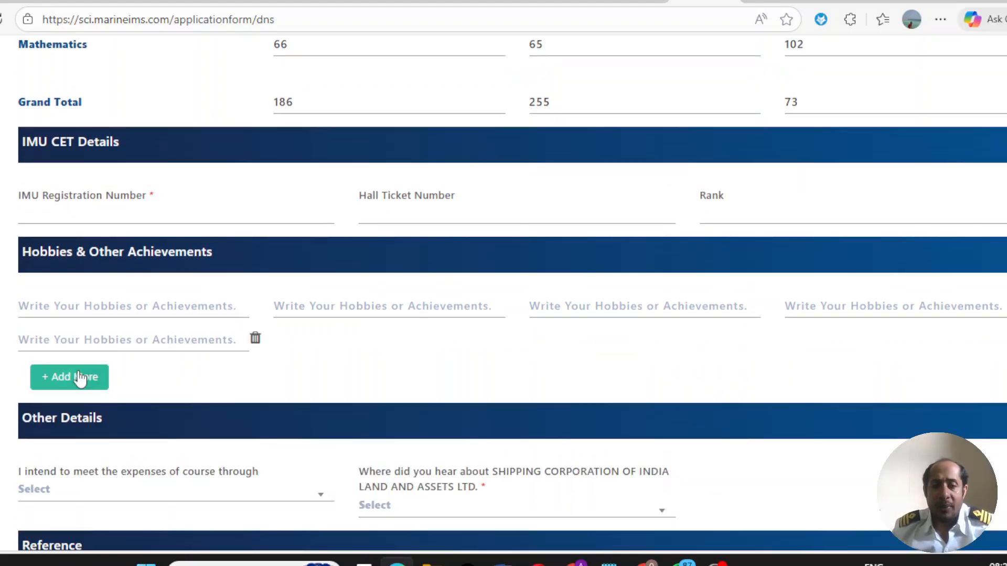
left_click(86, 379)
left_click(88, 387)
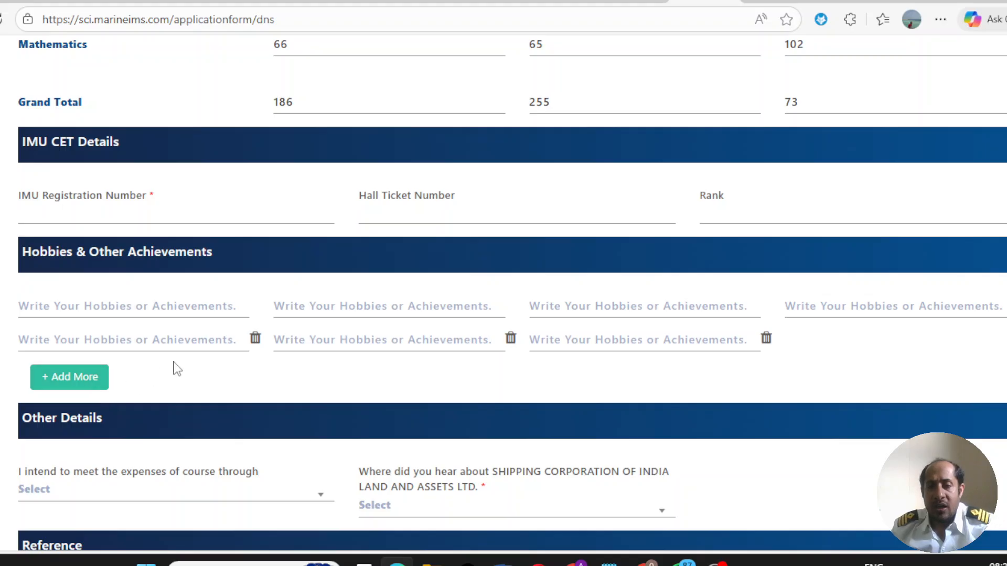
Examine the choices for meeting the course expenses and for where the applicant heard about Shipping Corporation of India Land and Assets Ltd.
scroll(287, 348, "down", 3)
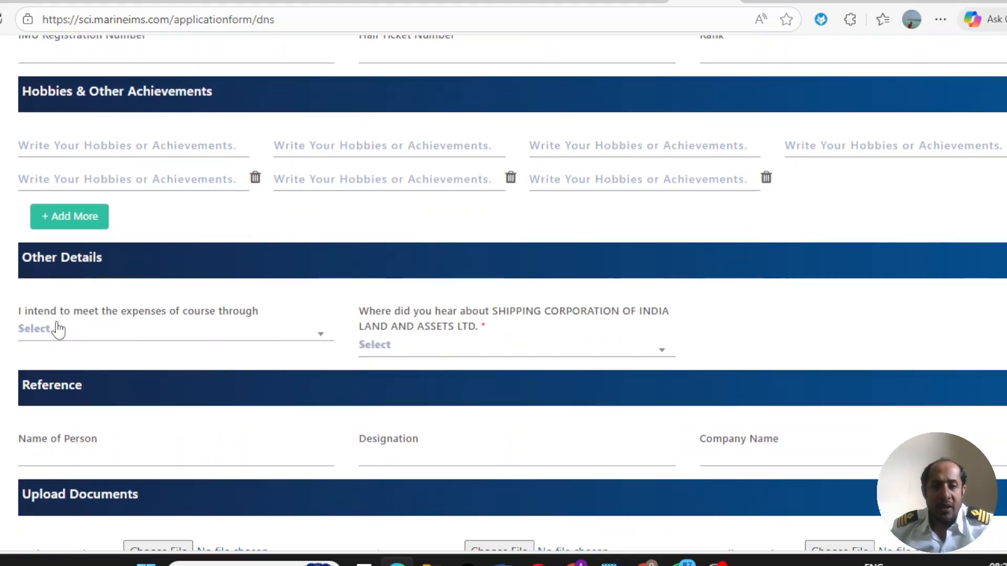
left_click(172, 330)
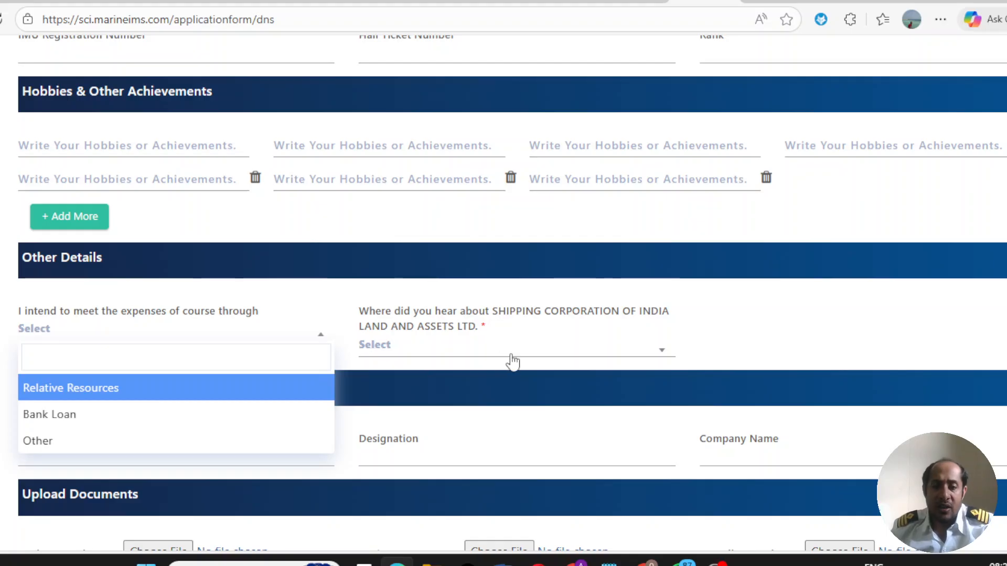
left_click(739, 308)
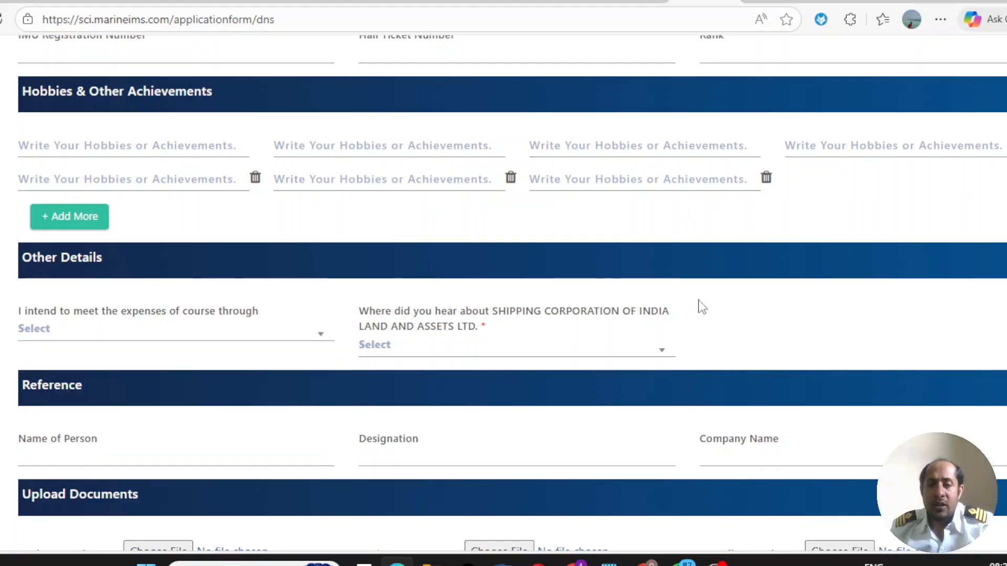
left_click(592, 346)
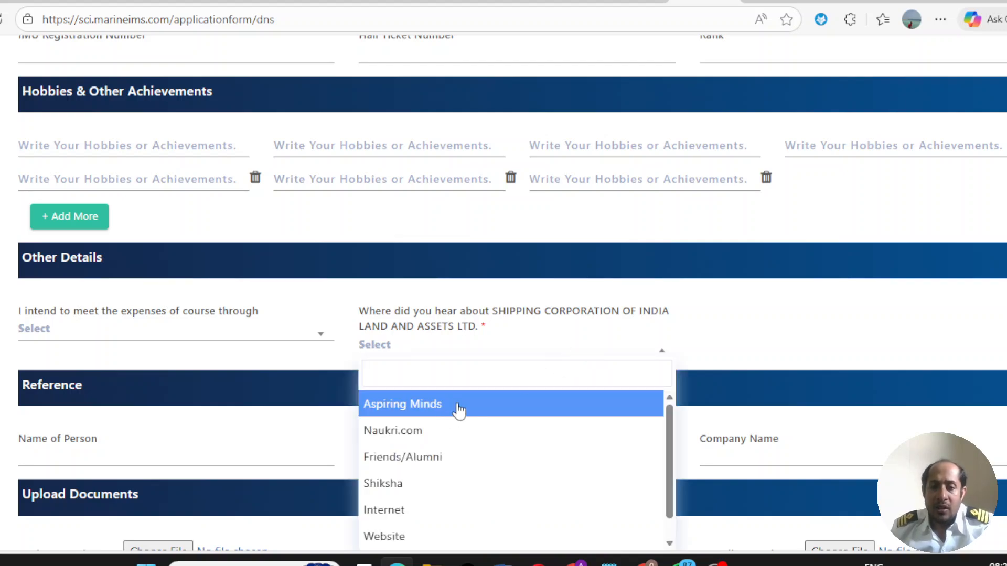
scroll(448, 461, "down", 1)
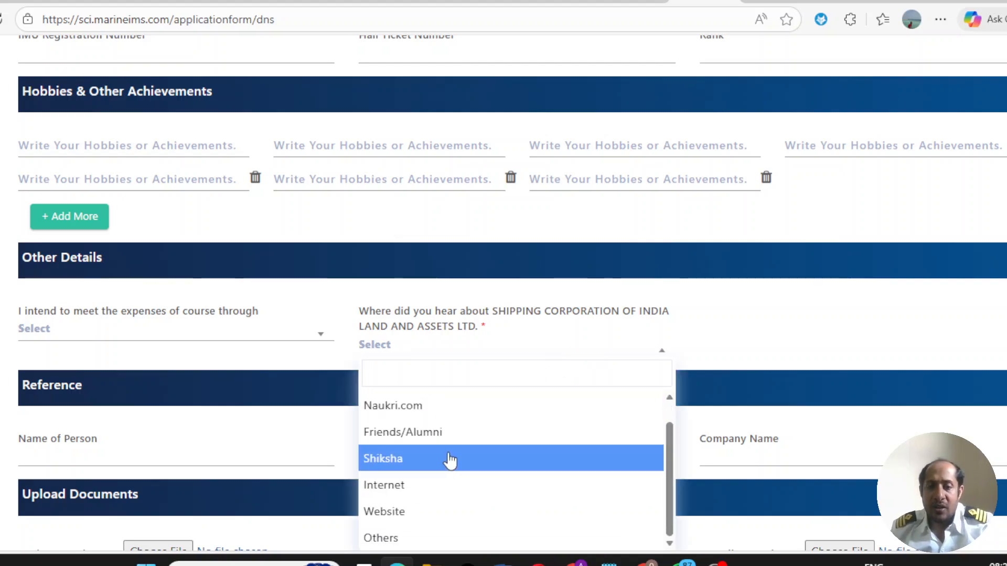
left_click(752, 339)
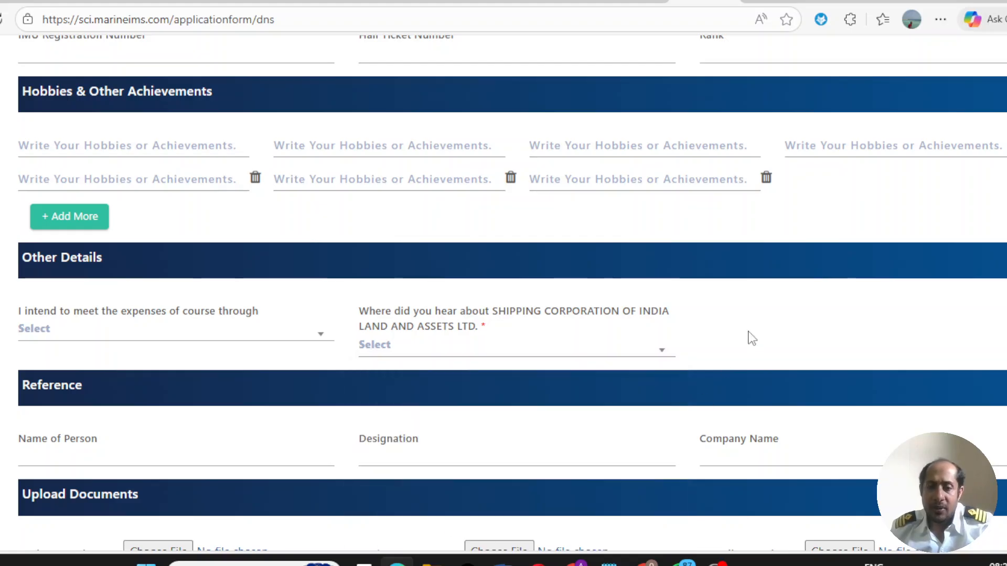
Review the reference fields, the required document uploads with their file formats, and the amount to be paid.
scroll(105, 418, "down", 3)
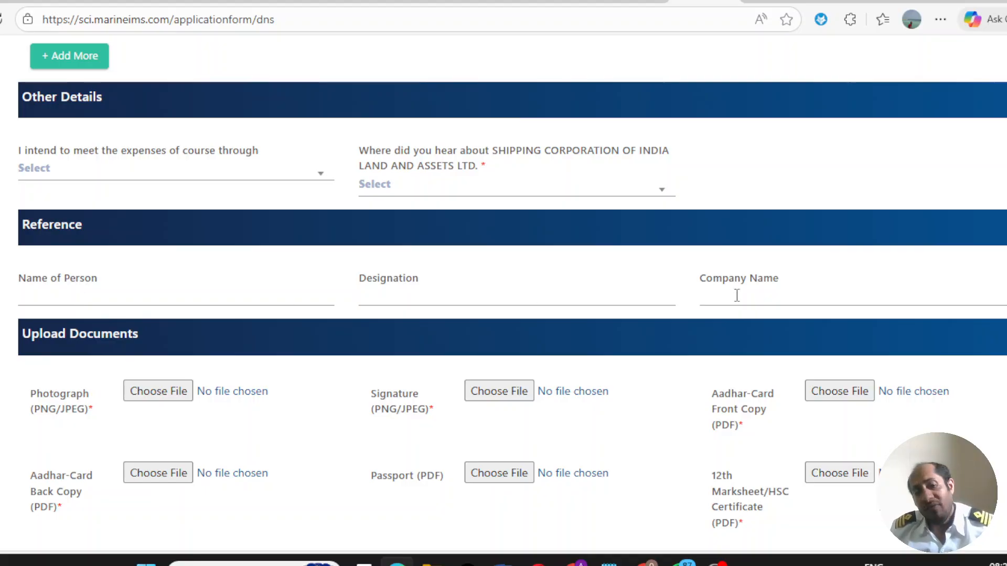
scroll(417, 343, "down", 2)
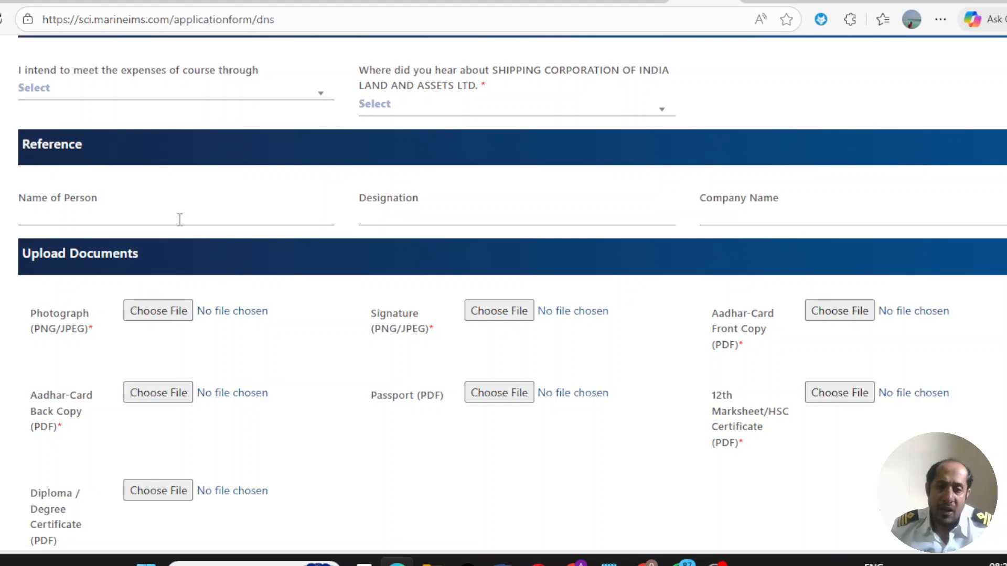
scroll(362, 284, "down", 2)
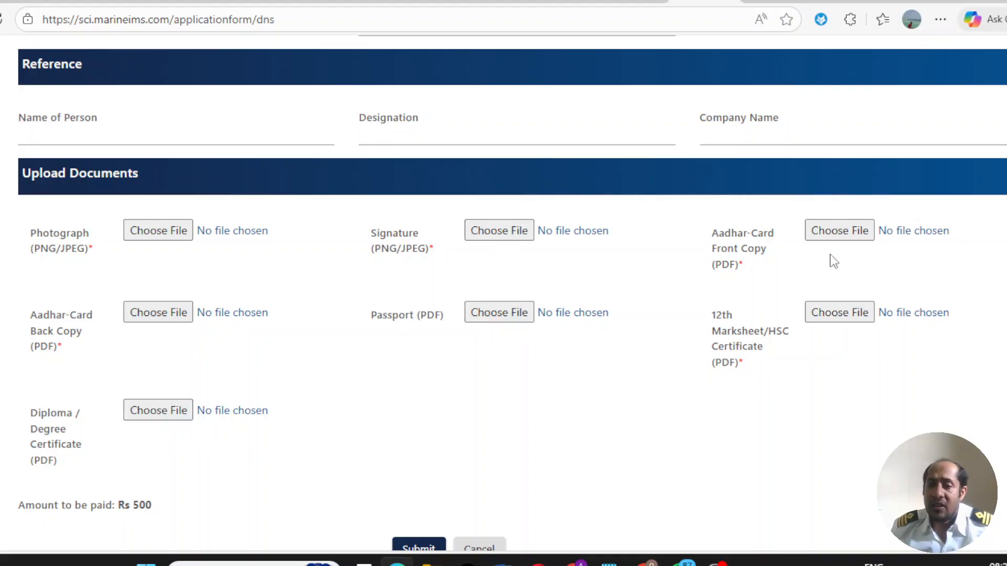
scroll(747, 340, "down", 2)
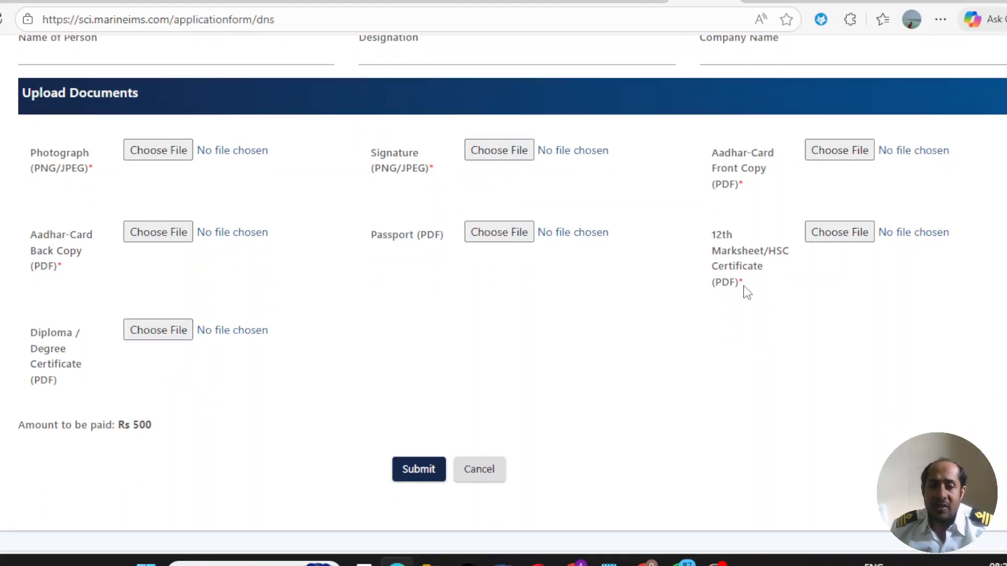